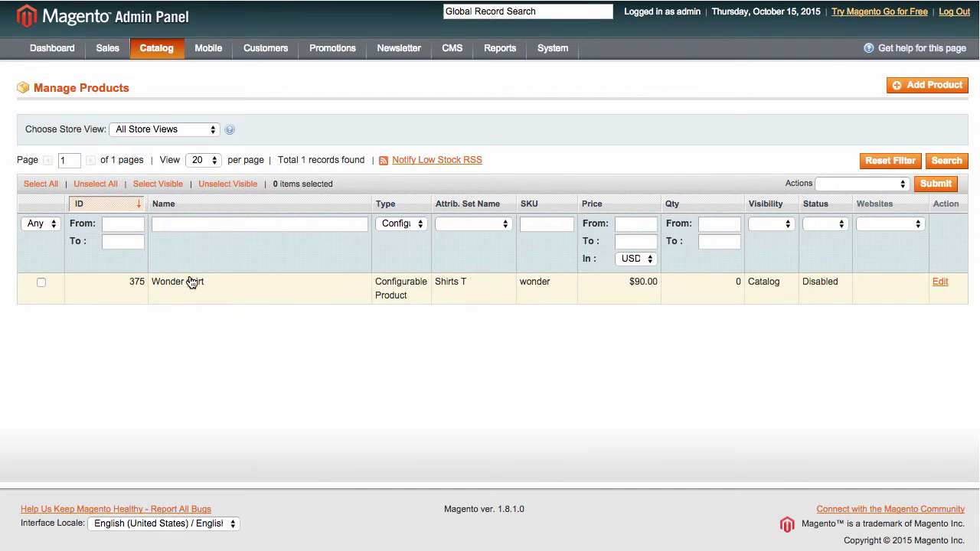
Save the Wonder Shirt configurable product while continuing to edit, and open its Configurable Products Pro section.
left_click(193, 282)
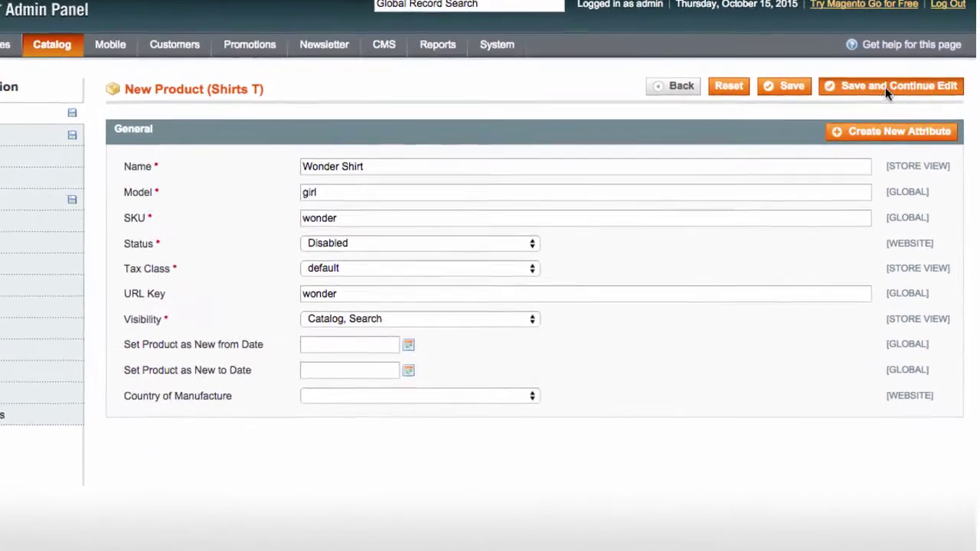
left_click(899, 85)
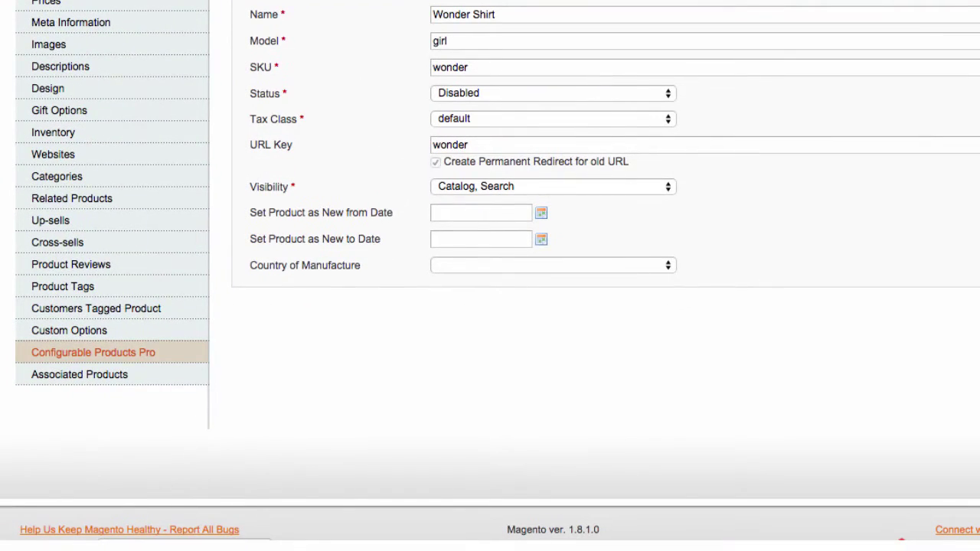
left_click(92, 352)
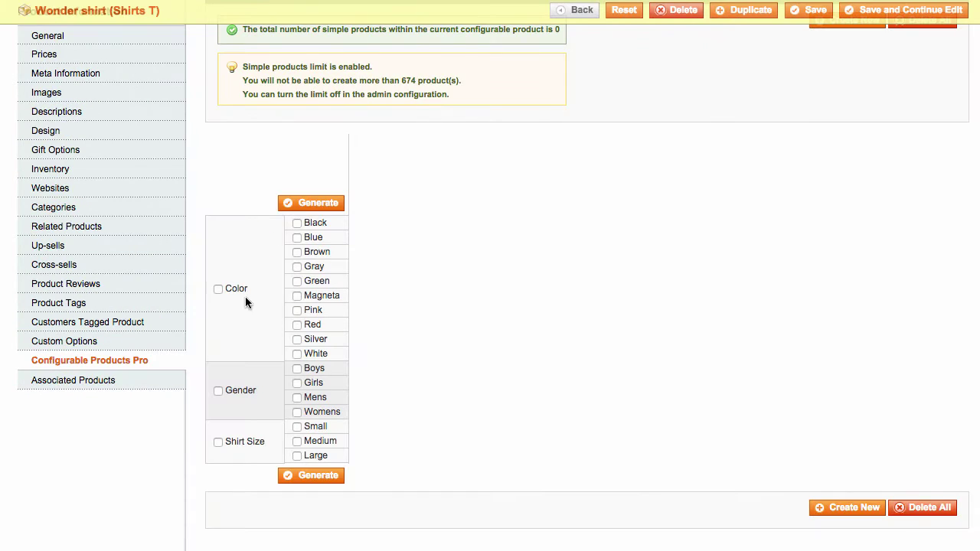
Select all Color, Gender and Shirt Size options and start generating the simple products.
left_click(218, 289)
left_click(218, 392)
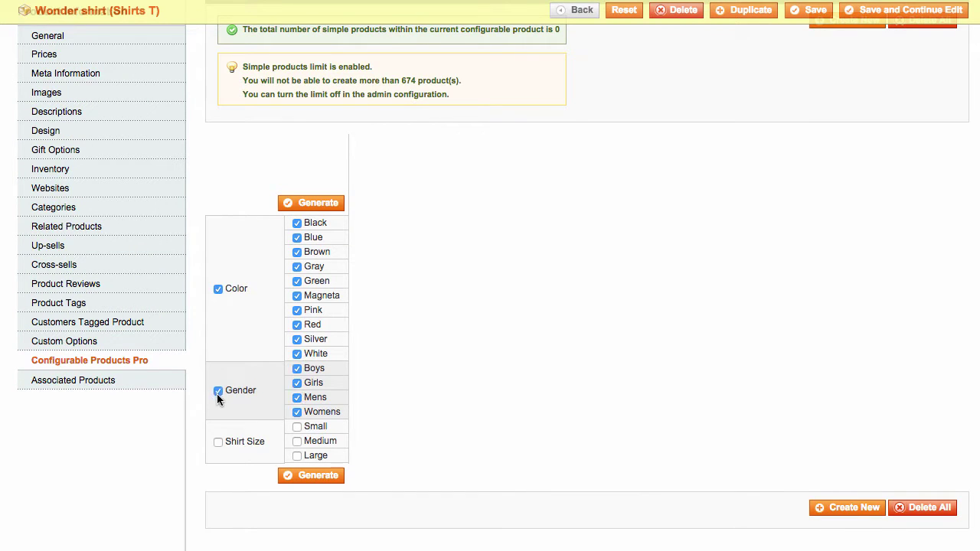
left_click(218, 442)
left_click(312, 476)
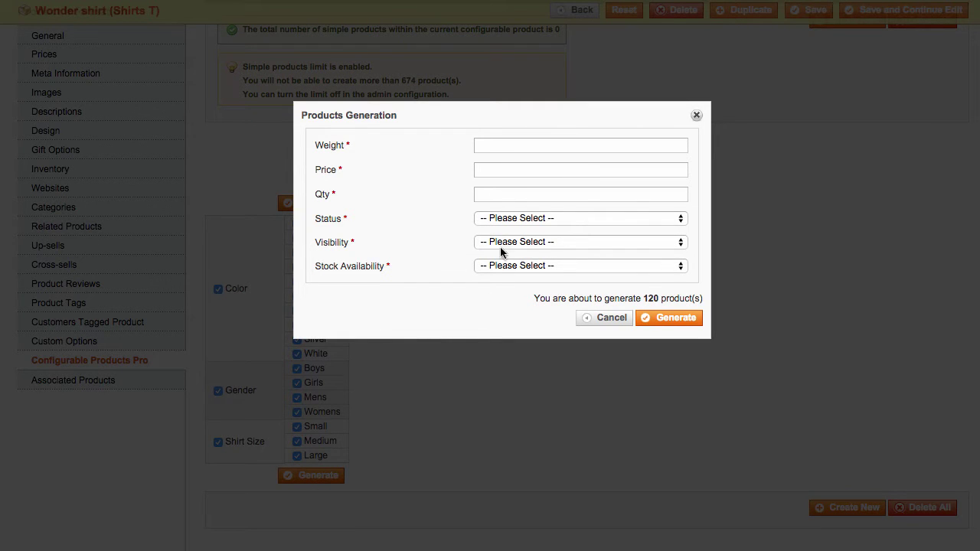
Set the weight to 100, price to 1000 and quantity to 100 for the products being generated.
left_click(499, 150)
type("100")
left_click(497, 167)
type("1000")
left_click(487, 193)
type("100")
Set status to Enabled, visibility to Catalog and stock availability to In Stock, and generate the products.
left_click(495, 218)
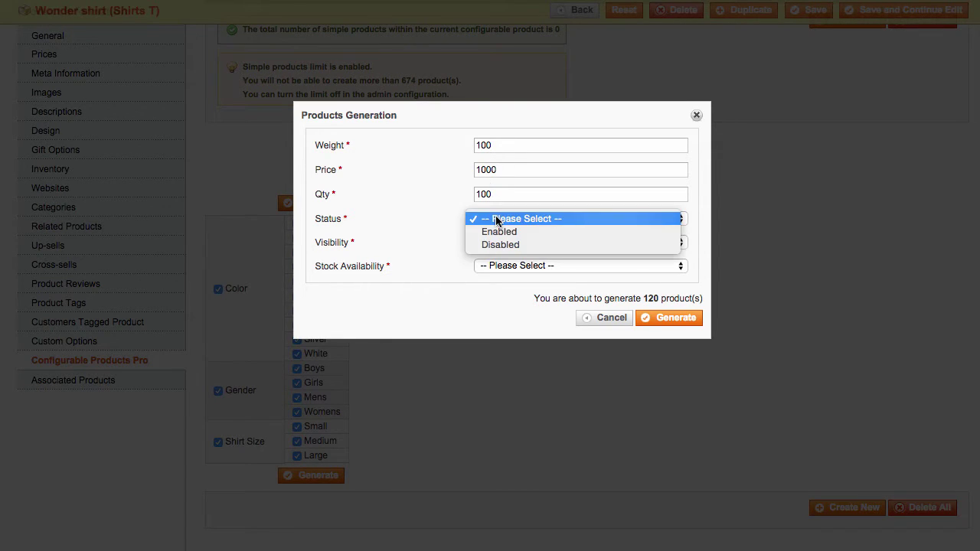
left_click(495, 228)
left_click(499, 244)
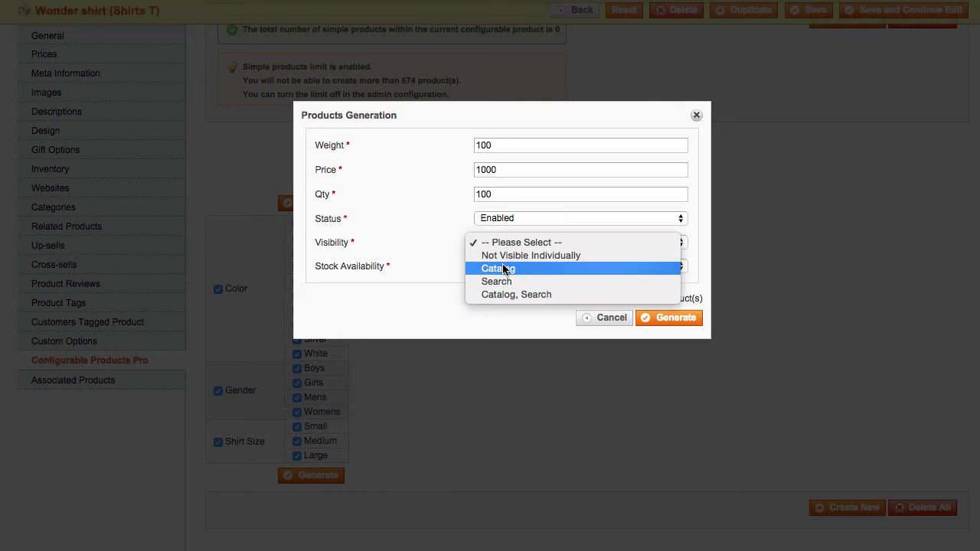
left_click(505, 268)
left_click(504, 268)
left_click(501, 279)
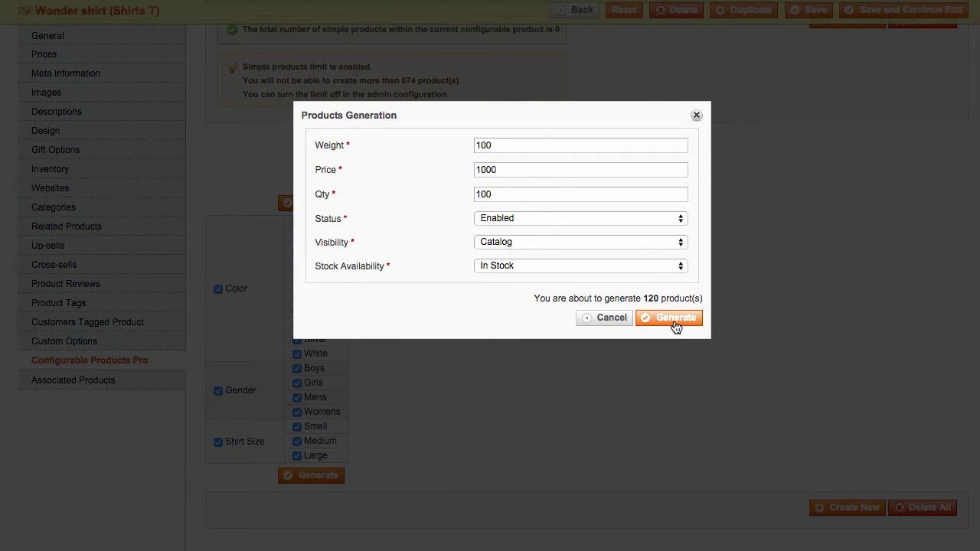
left_click(676, 322)
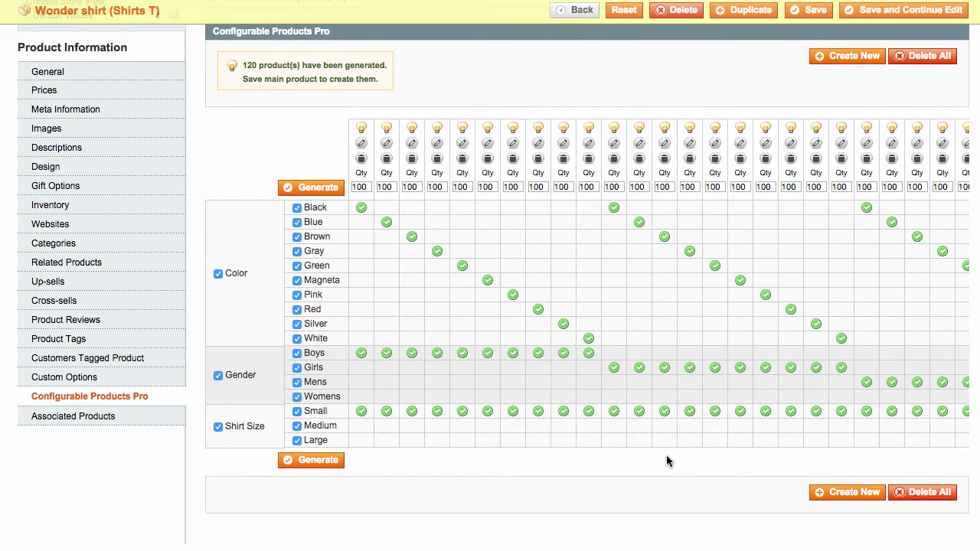
Look through the generated combinations across the whole product matrix.
scroll(664, 460, "right", 10)
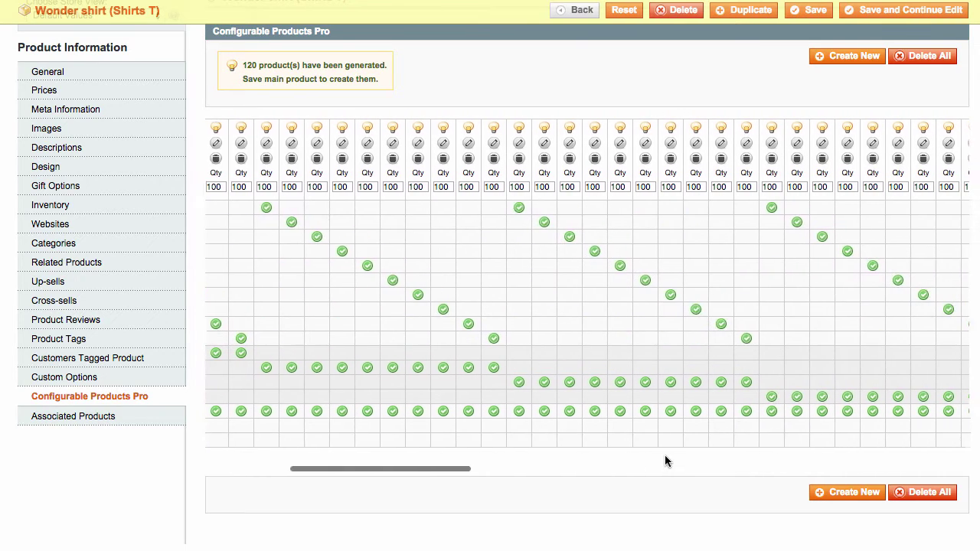
scroll(665, 456, "right", 10)
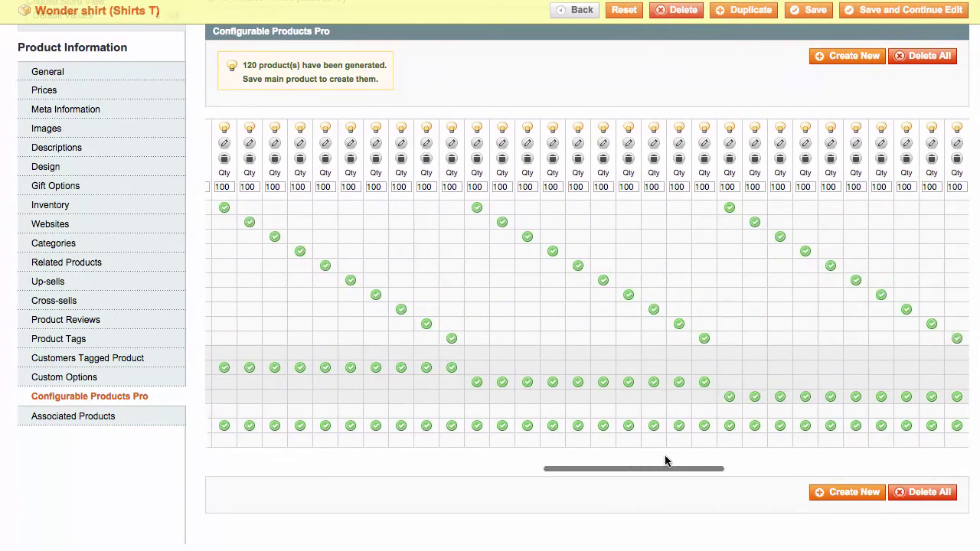
scroll(664, 460, "right", 8)
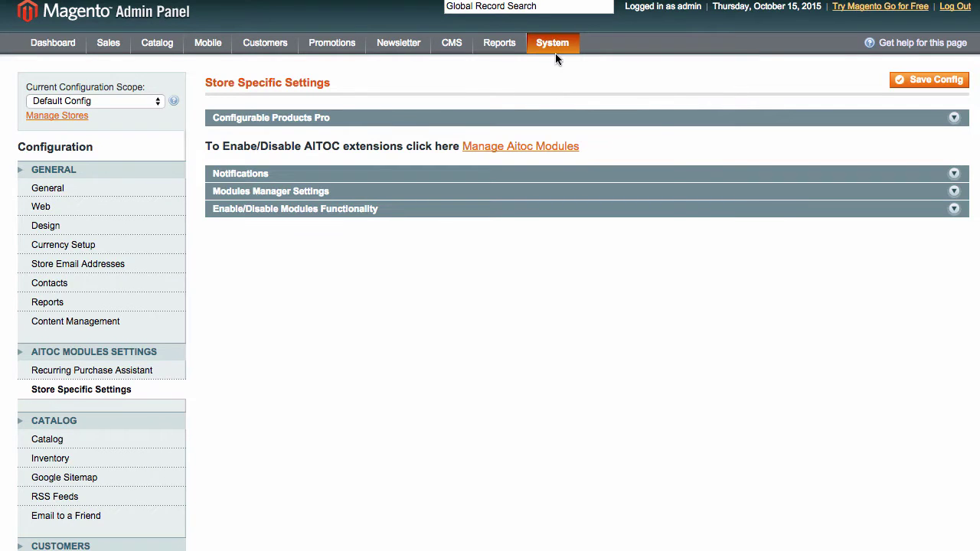
Expand the Configurable Products Pro store specific settings and change the option that enables the simple products quantity limit.
mouse_move(555, 44)
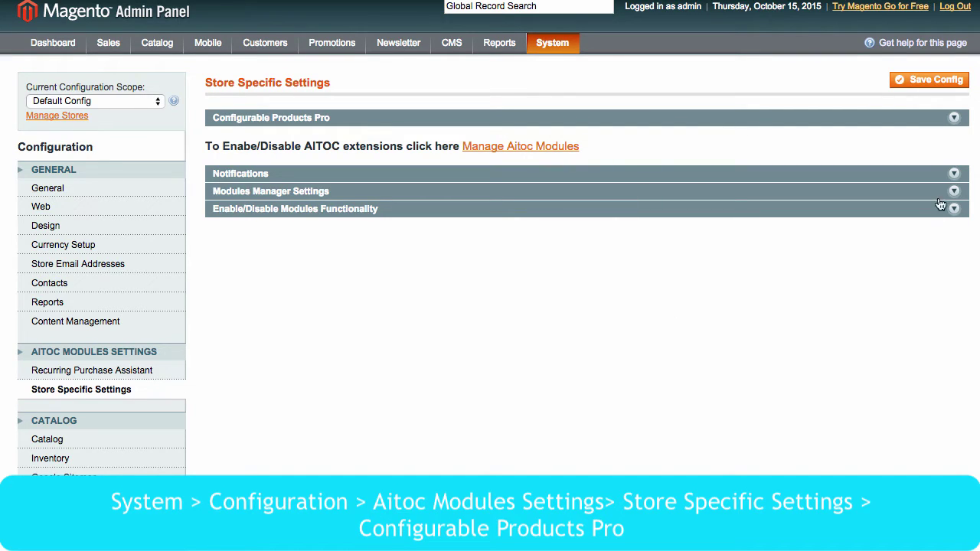
left_click(953, 118)
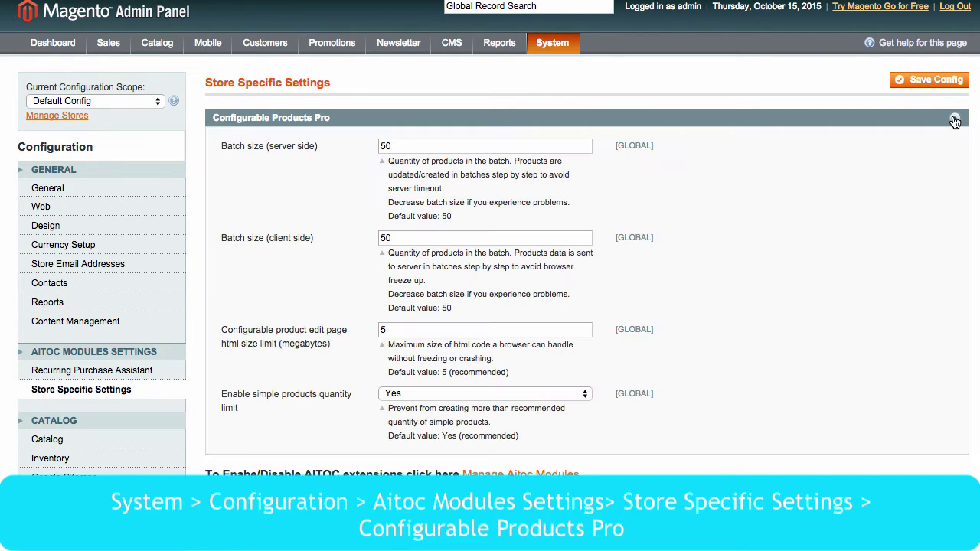
left_click(575, 393)
left_click(560, 403)
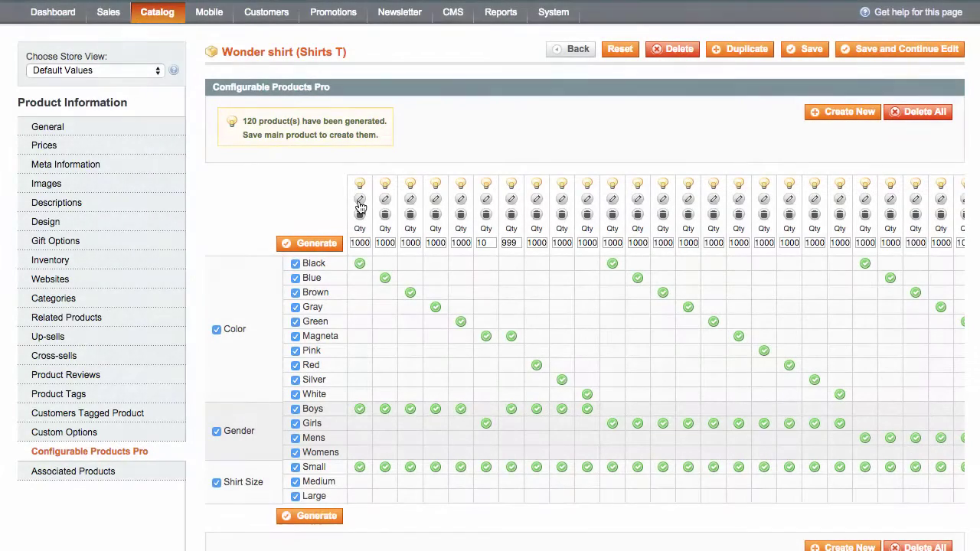
Edit the Black, Boys, Small product's configuration, setting its price to 50 and quantity to 1, and apply it.
left_click(192, 143)
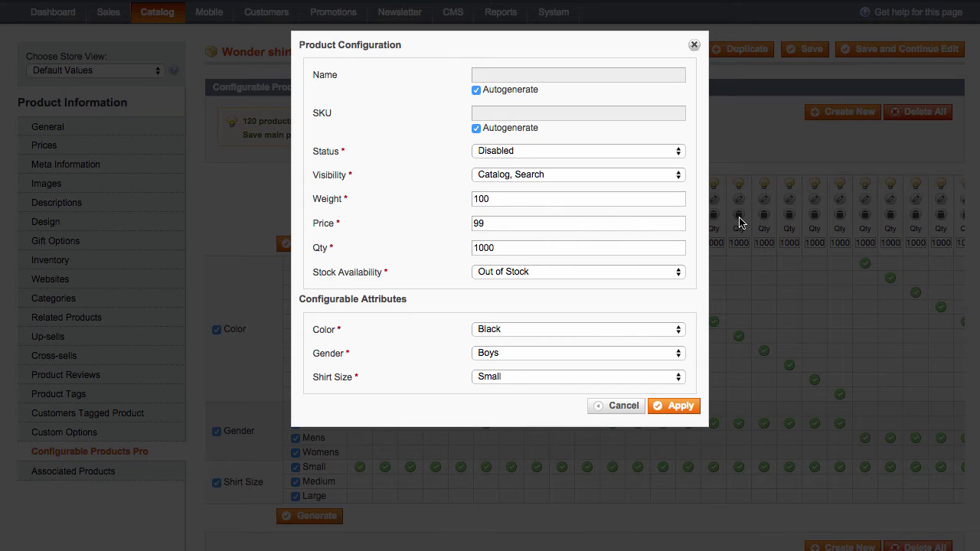
left_click_drag(501, 227, 455, 225)
type("50")
left_click(490, 248)
left_click_drag(494, 247, 469, 248)
type("1")
left_click(667, 409)
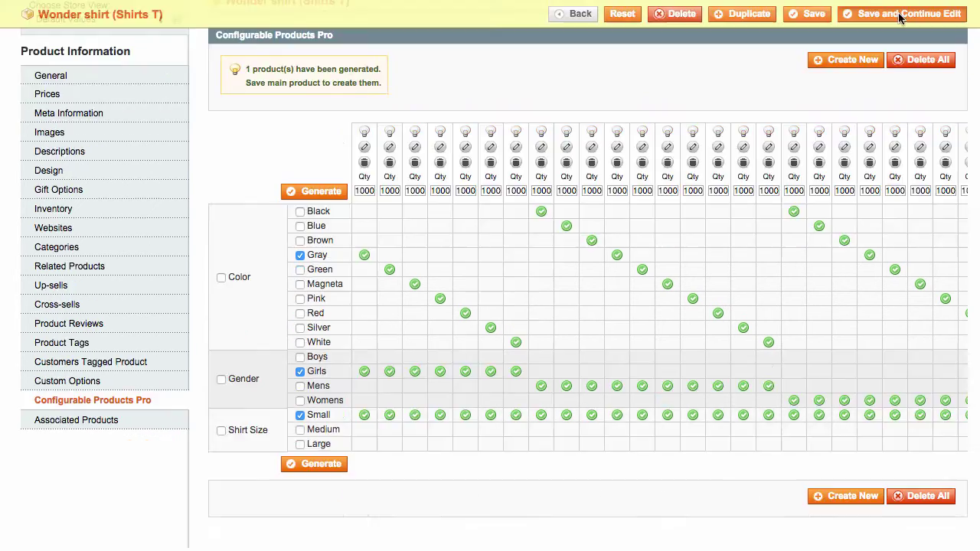
Save the product while continuing to edit, decline automatic duplicate deletion, and delete the marked Gray, Girls, Small duplicate manually.
left_click(897, 14)
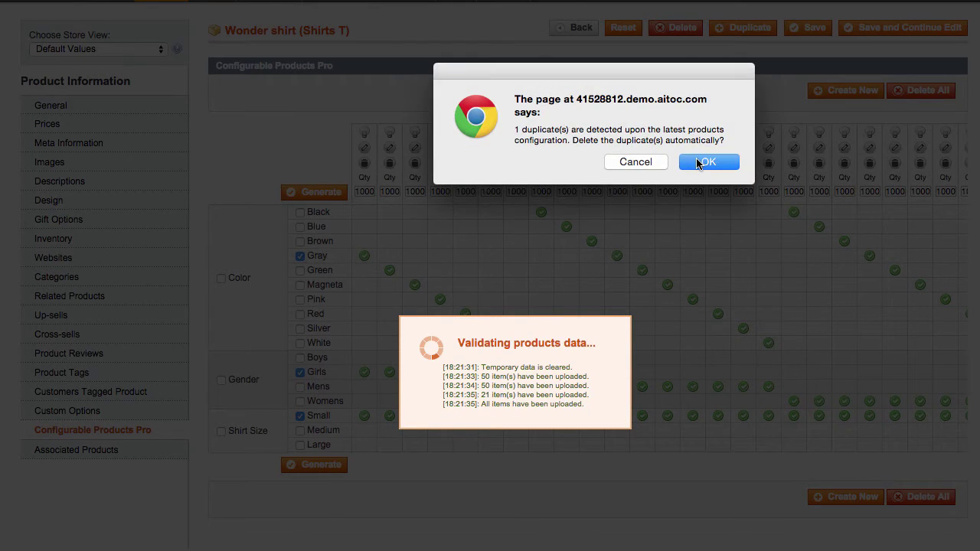
left_click(637, 162)
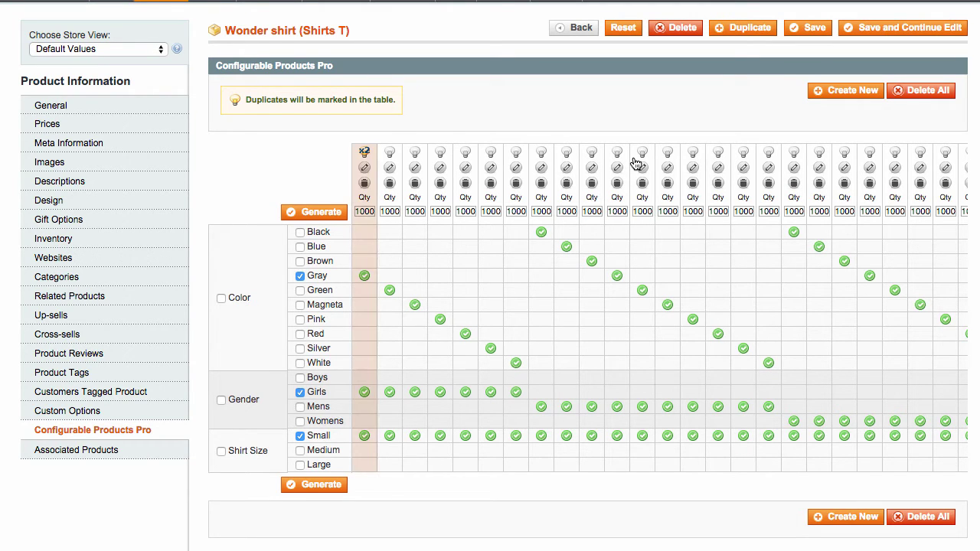
left_click(364, 183)
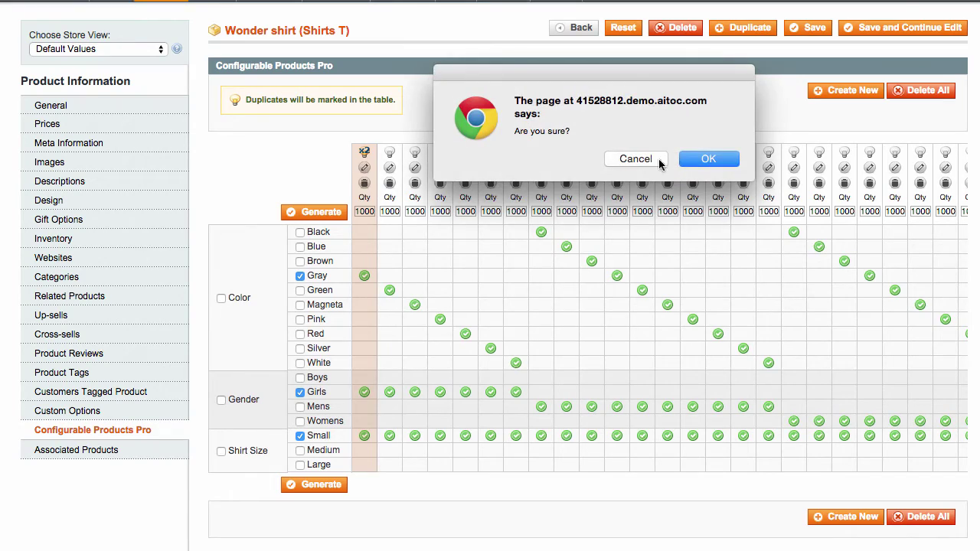
left_click(705, 158)
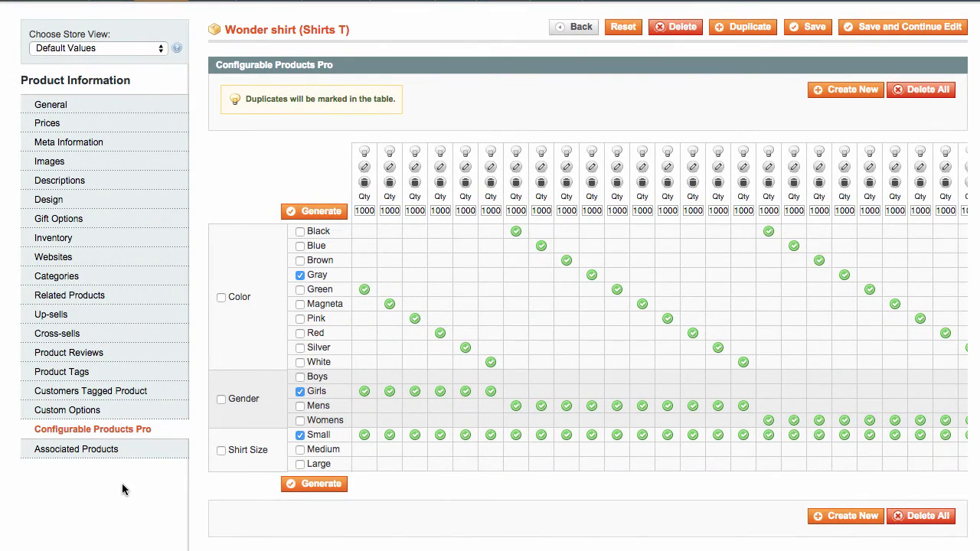
Open the product's Associated Products section and review the super product attributes configuration.
left_click(136, 449)
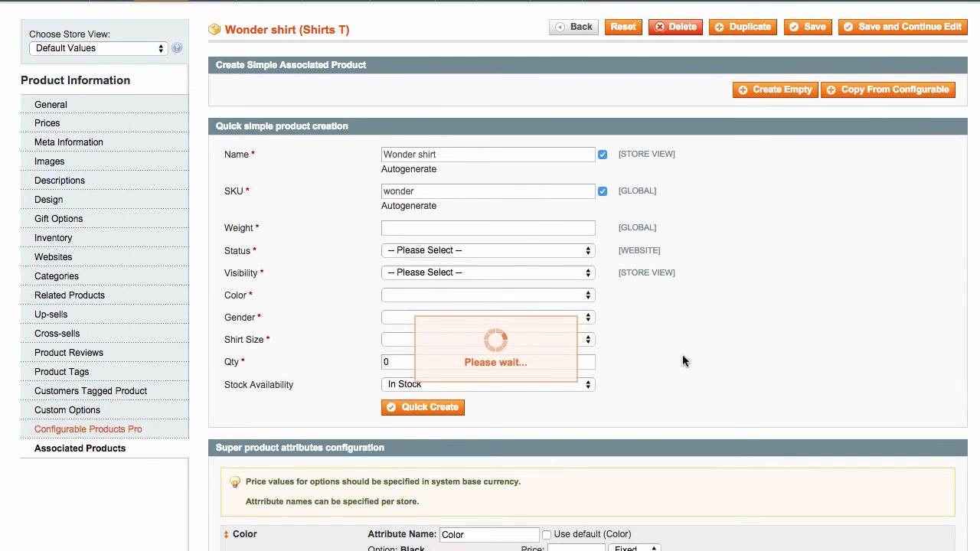
scroll(711, 354, "down", 4)
scroll(712, 361, "down", 15)
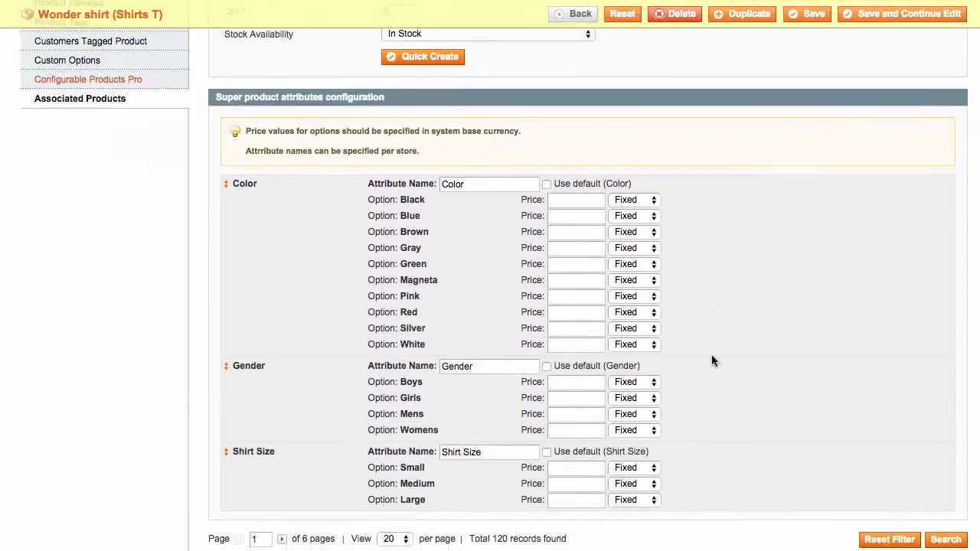
scroll(714, 362, "down", 2)
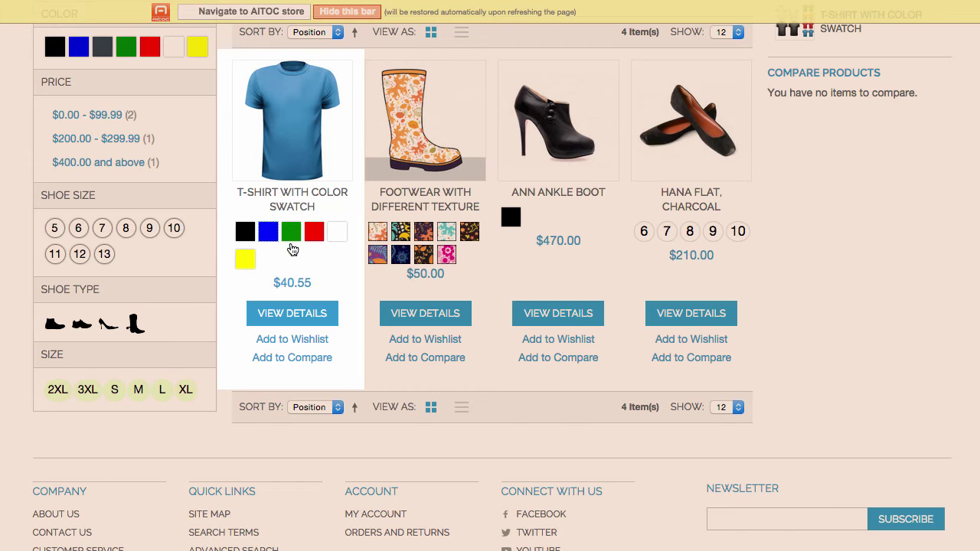
Switch to the demo storefront and preview the color swatch T-shirt in green, red, white and yellow.
left_click(291, 231)
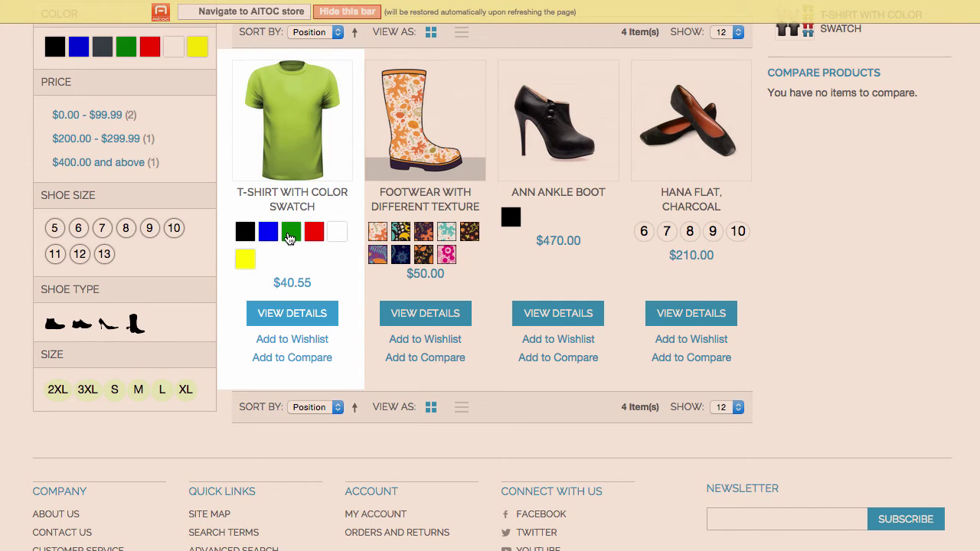
left_click(315, 232)
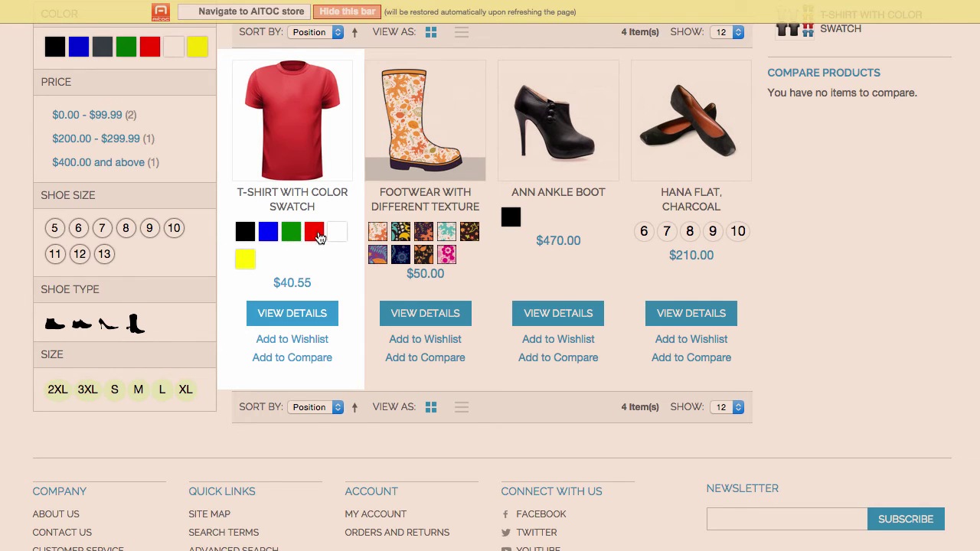
left_click(340, 238)
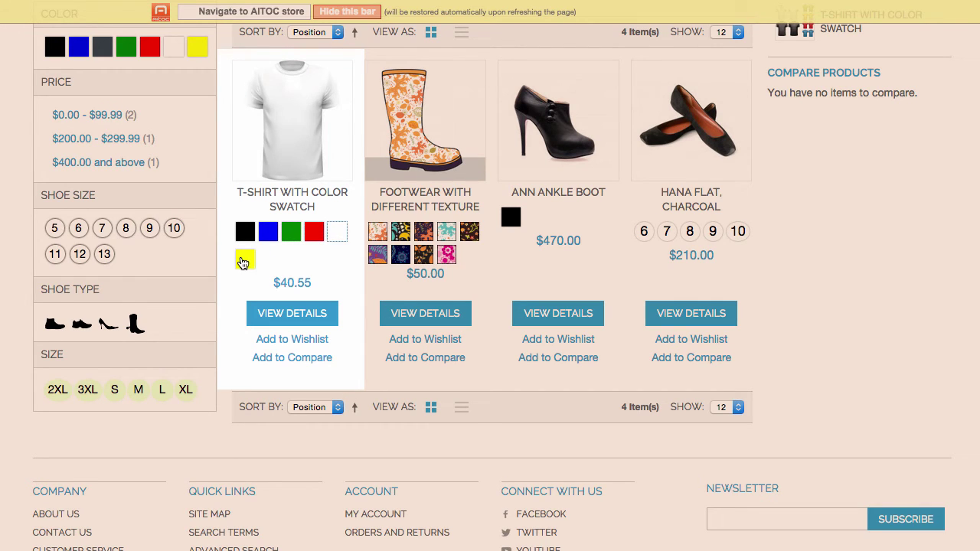
left_click(244, 259)
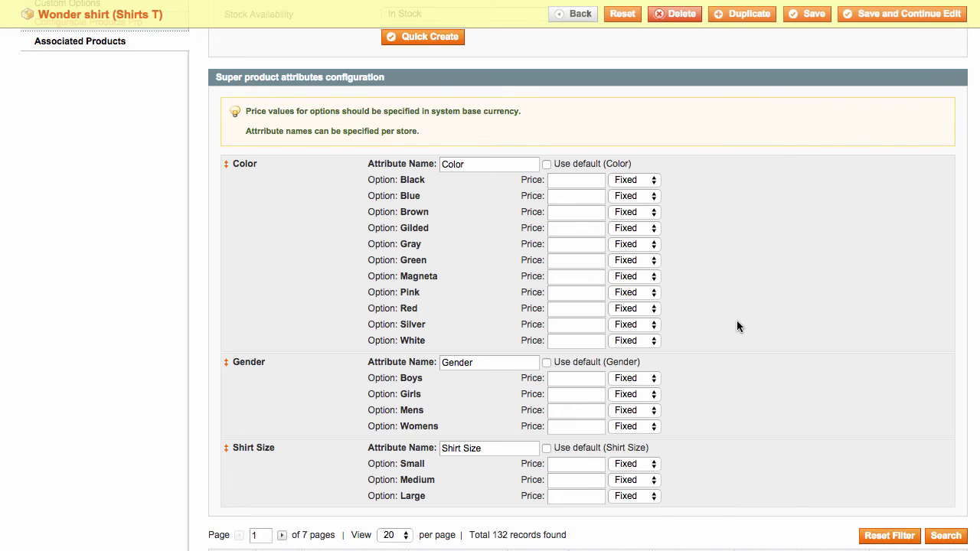
Give the Gilded color option a fixed price of 20, save the product, and choose Gilded on its storefront page.
left_click(575, 230)
type("20")
left_click(905, 13)
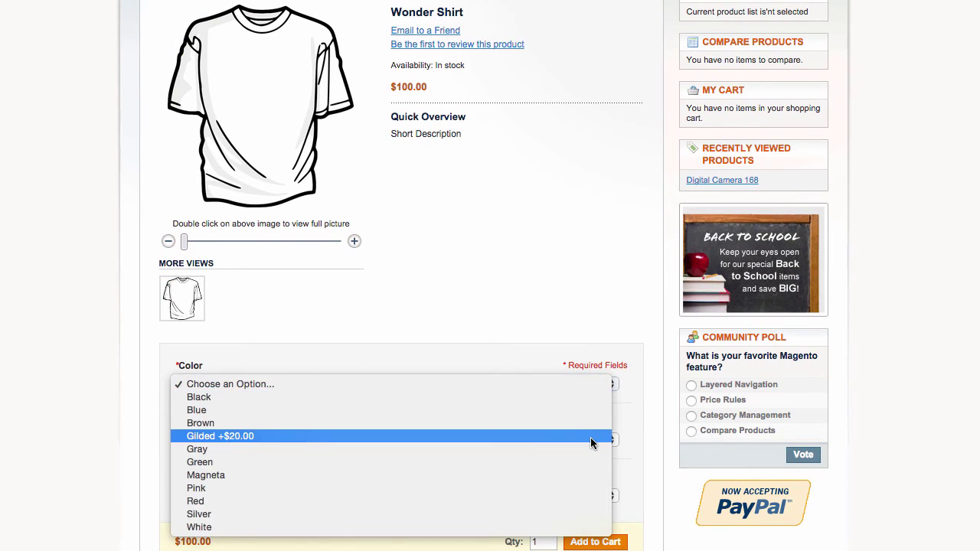
left_click(591, 435)
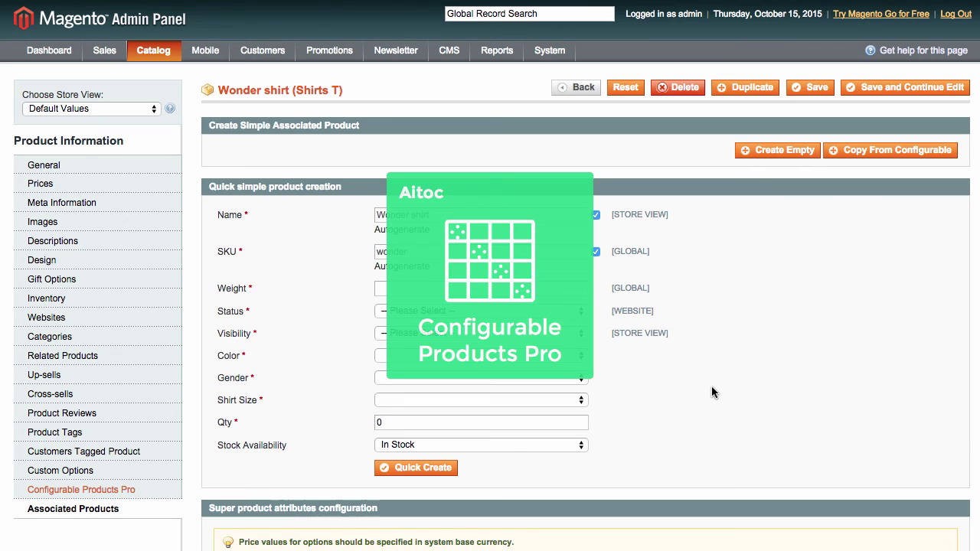
Review the list of simple products associated with the Wonder shirt.
scroll(711, 392, "down", 3)
scroll(711, 387, "down", 10)
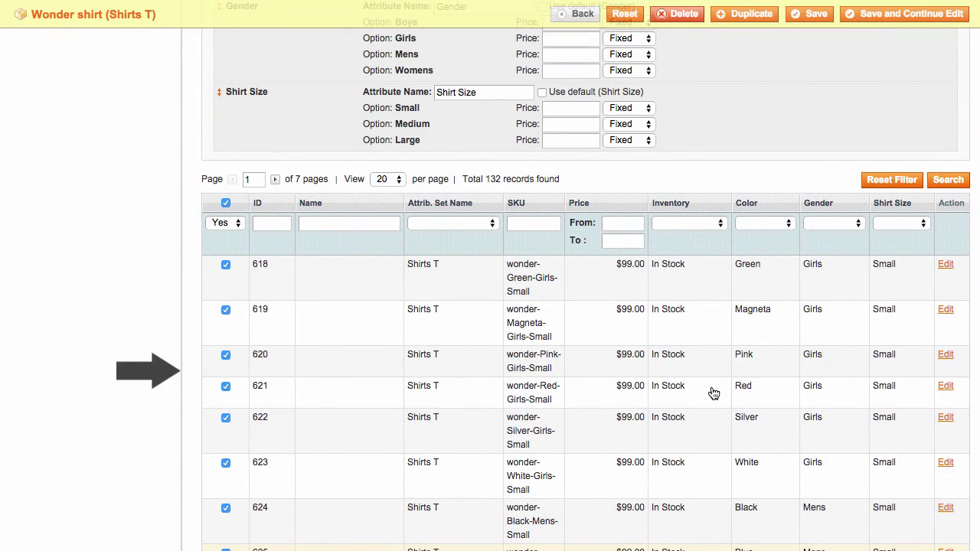
scroll(713, 393, "up", 12)
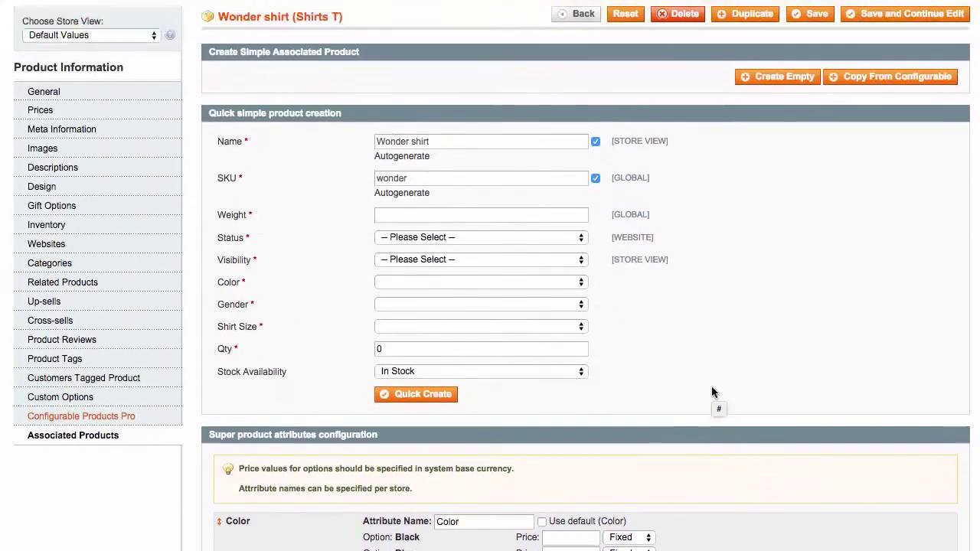
scroll(711, 392, "up", 1)
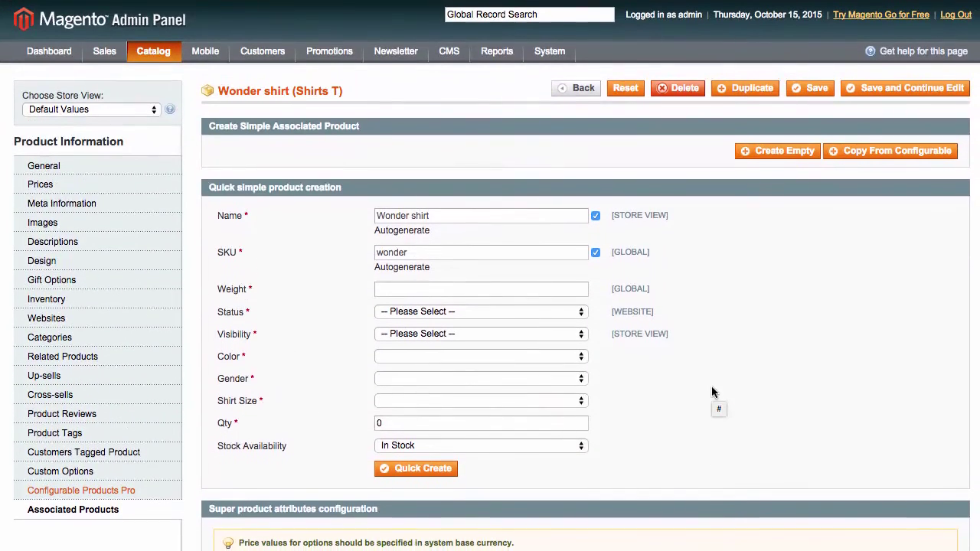
Open Configurable Products Pro and change the third product in the matrix from Gray to Green.
left_click(167, 490)
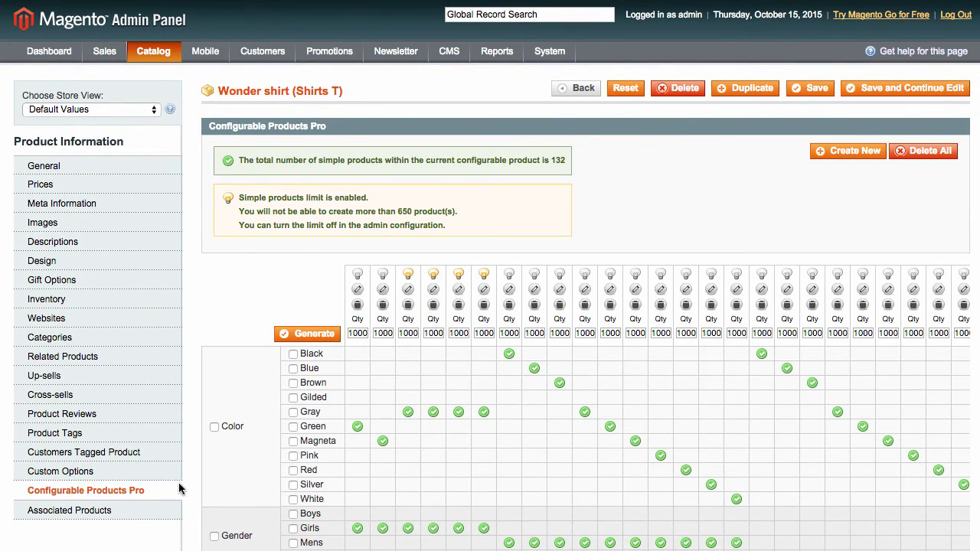
left_click(407, 428)
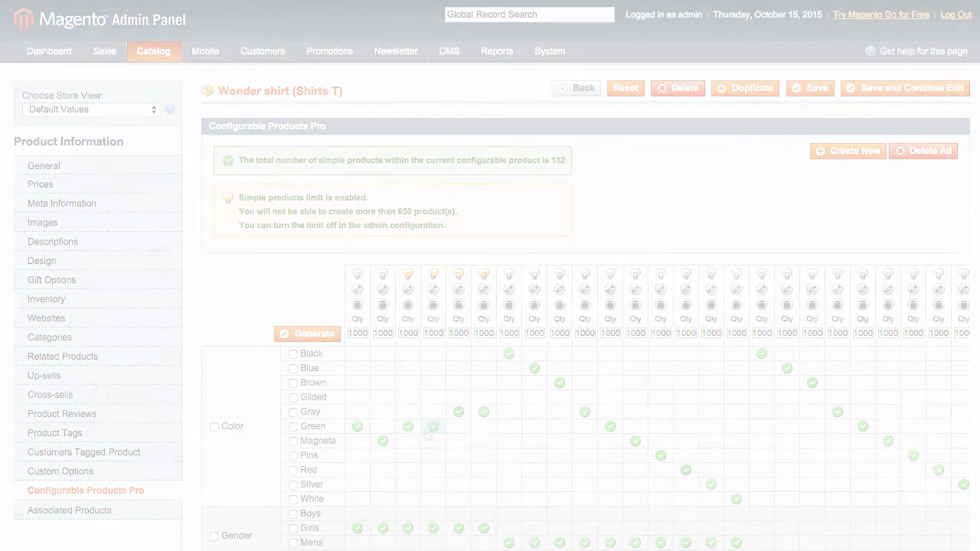